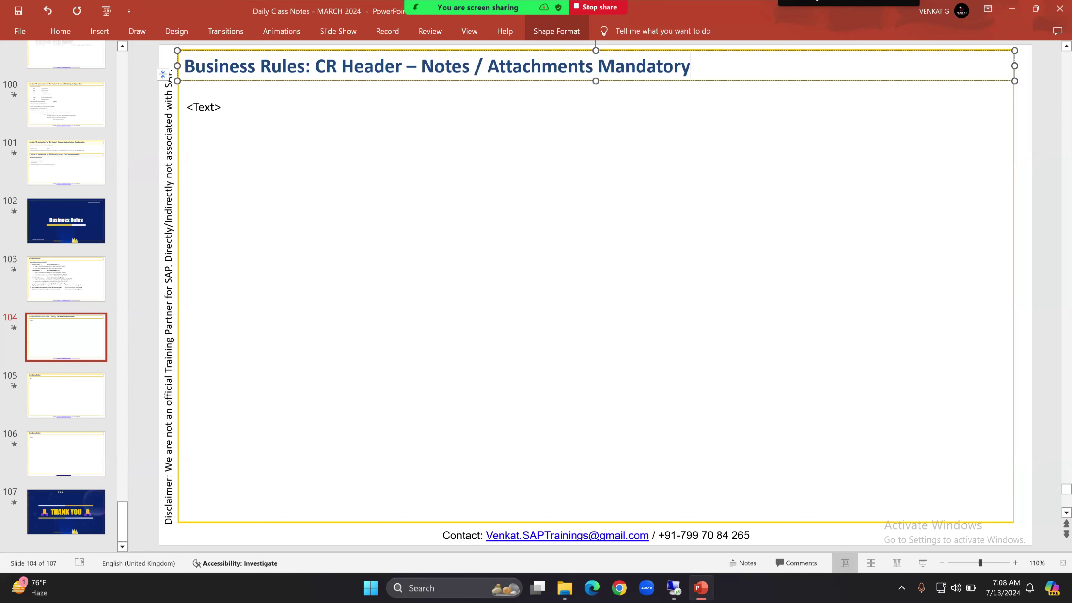
Step: In the SAP web UI, start a new material under change request type ZMAT1M24
{"action": "key", "text": "alt+Tab"}
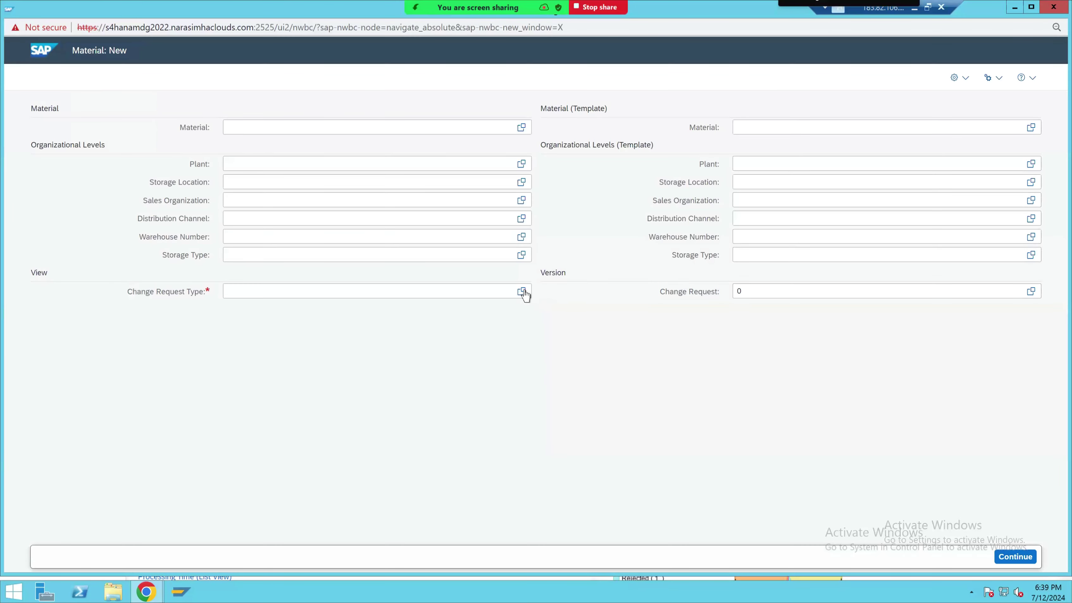
{"action": "left_click", "coordinate": [522, 291]}
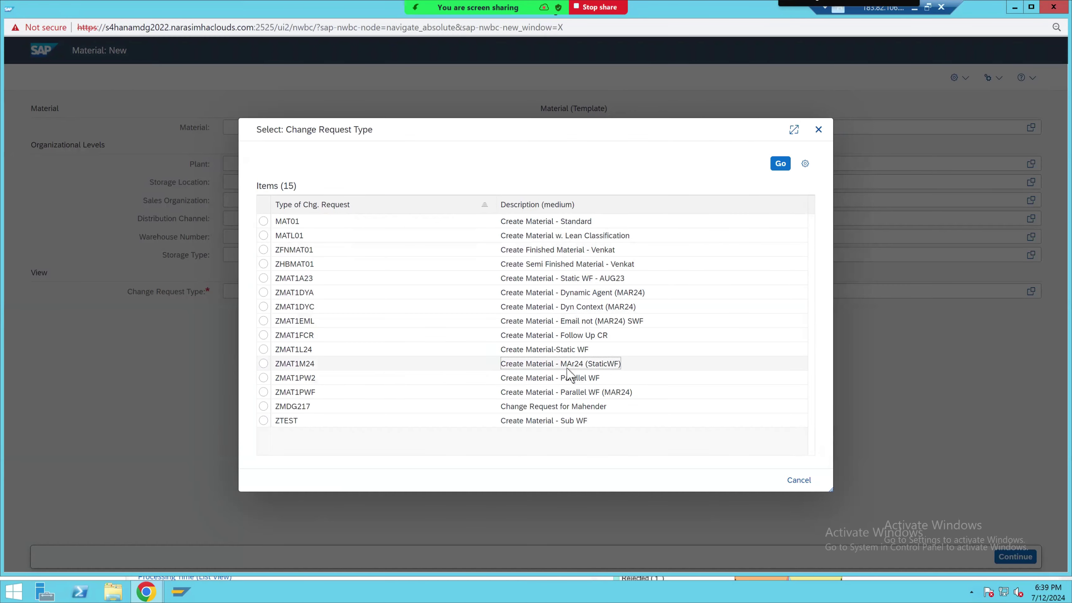
{"action": "left_click", "coordinate": [589, 364]}
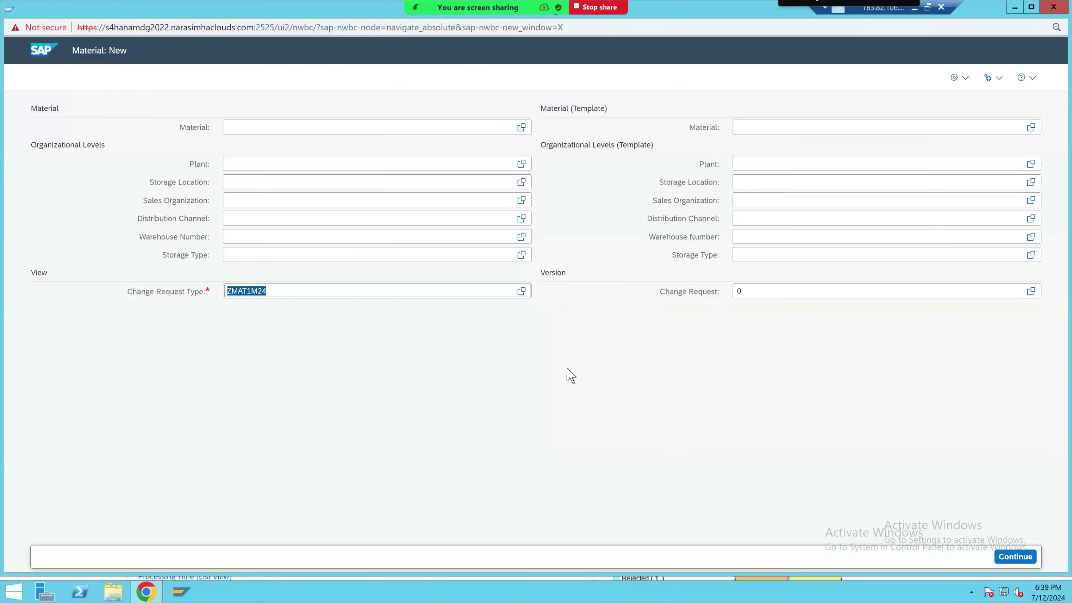
{"action": "left_click", "coordinate": [1015, 557]}
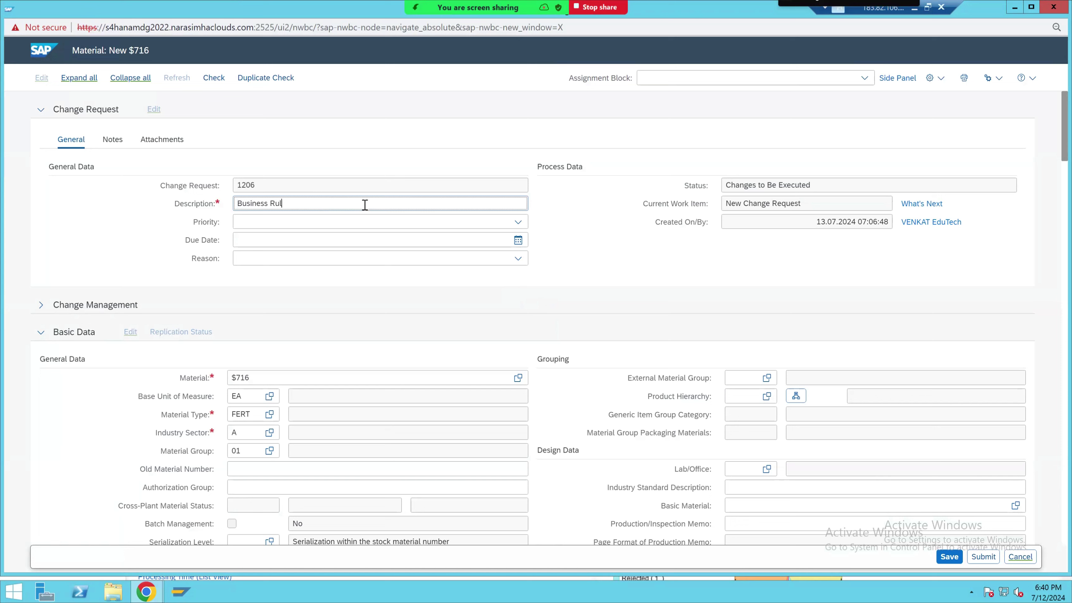
Step: Enter 'Business Rules Demo' as the change request description and show its Notes
{"action": "type", "text": "s Demo"}
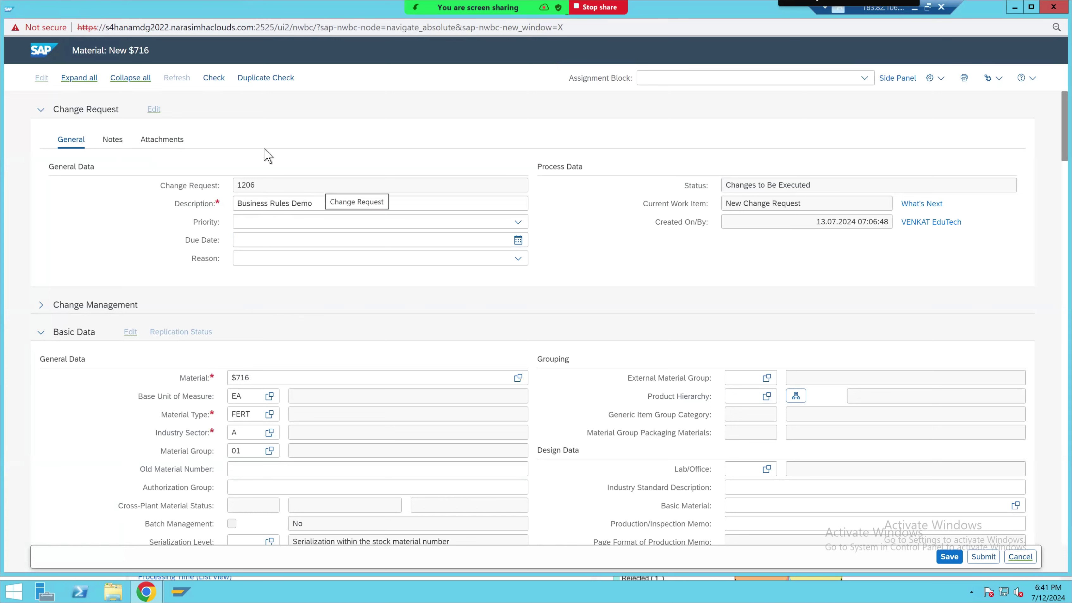
{"action": "left_click", "coordinate": [119, 145]}
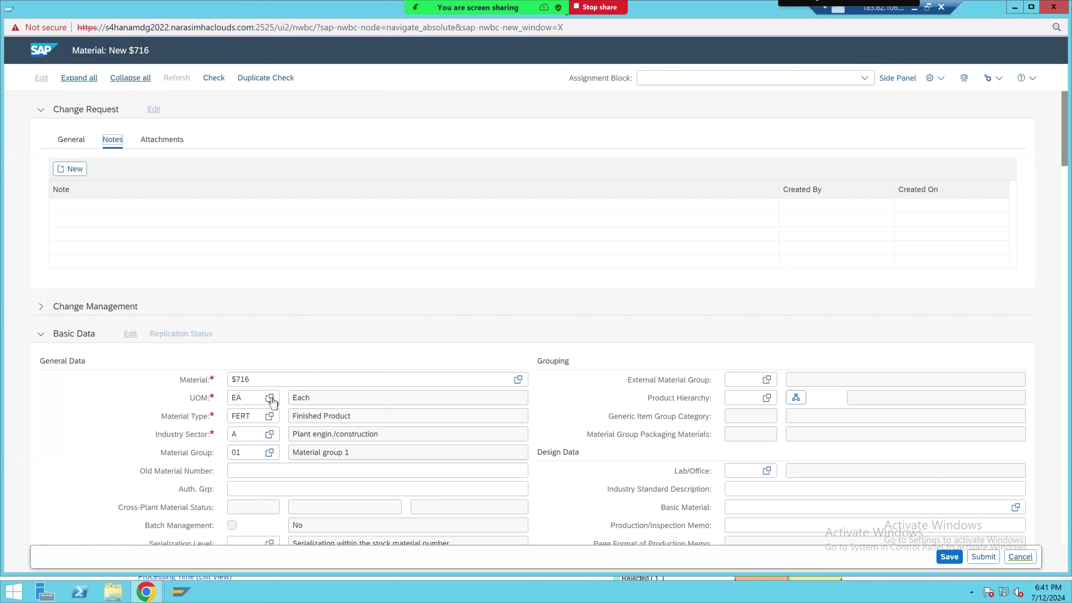
Step: Cancel a blank new note and display change request 1206's empty Attachments list
{"action": "left_click", "coordinate": [264, 378]}
{"action": "left_click", "coordinate": [76, 171]}
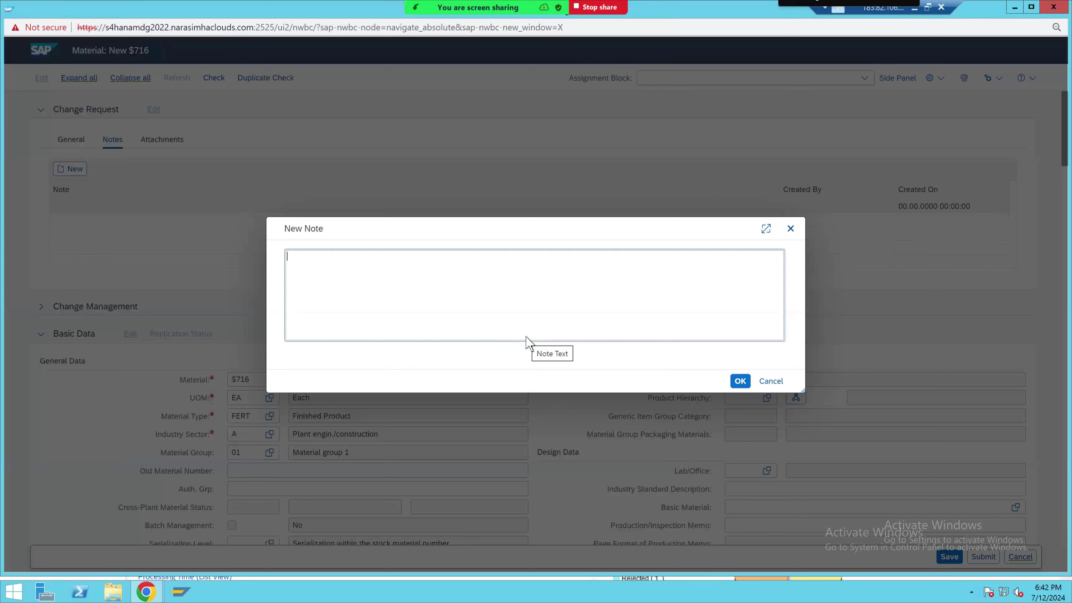
{"action": "left_click", "coordinate": [771, 381]}
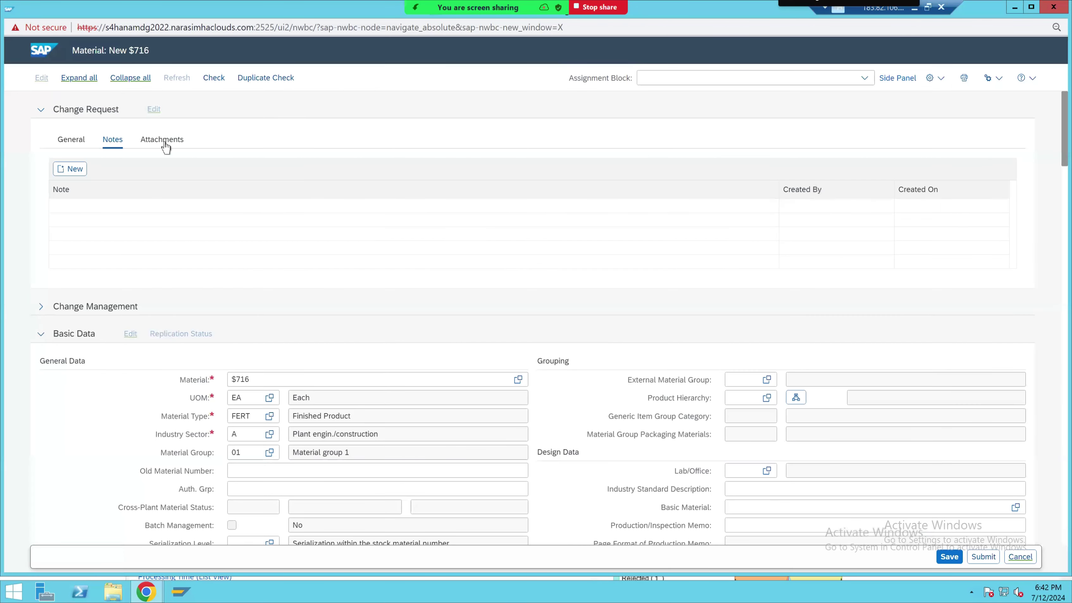
{"action": "left_click", "coordinate": [165, 143]}
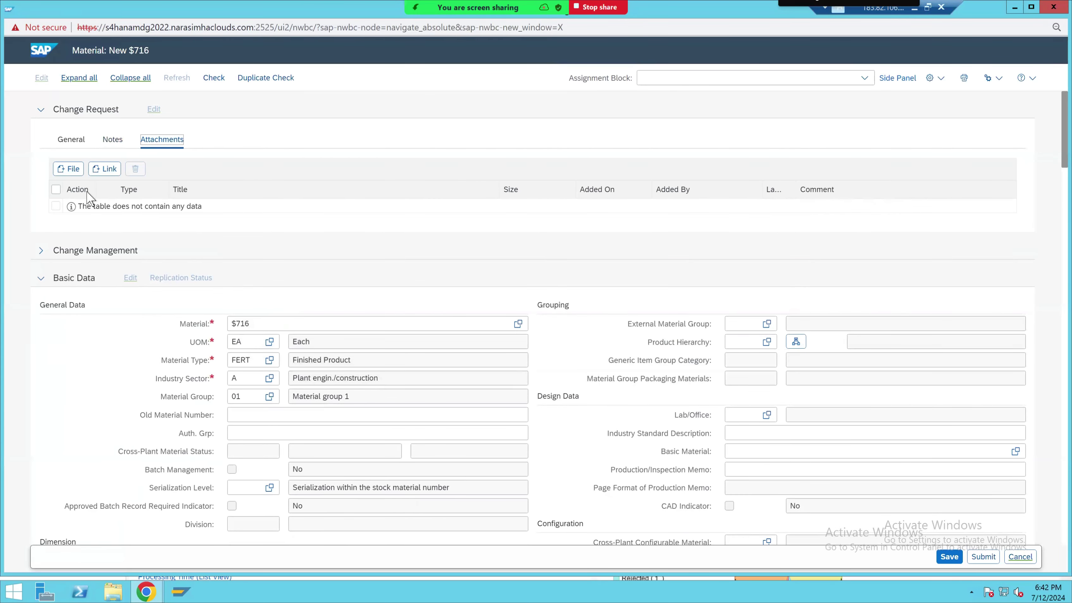
{"action": "left_click", "coordinate": [70, 170]}
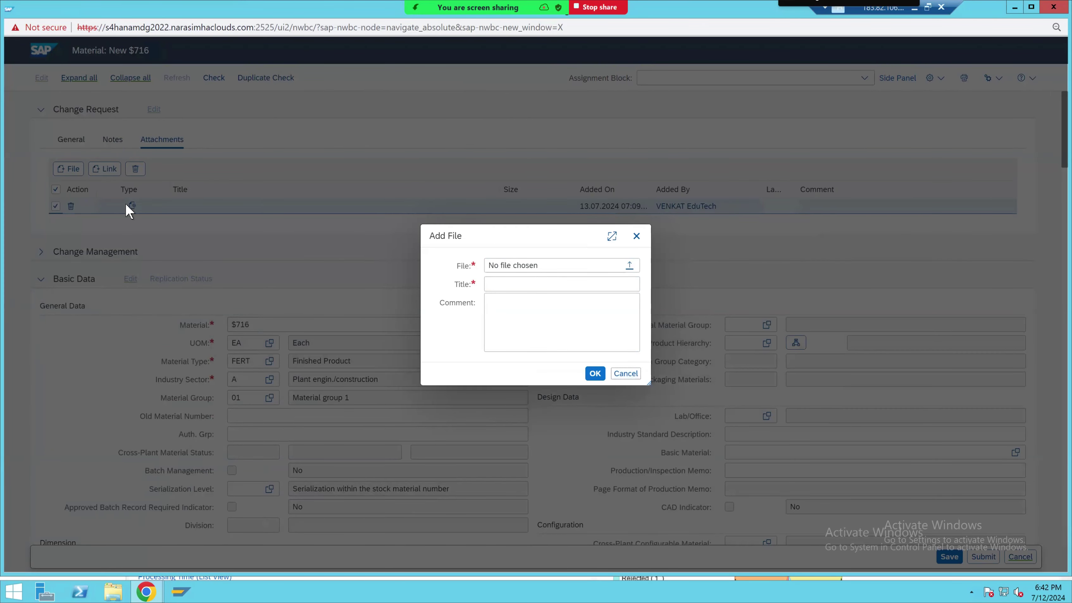
{"action": "key", "text": "Escape"}
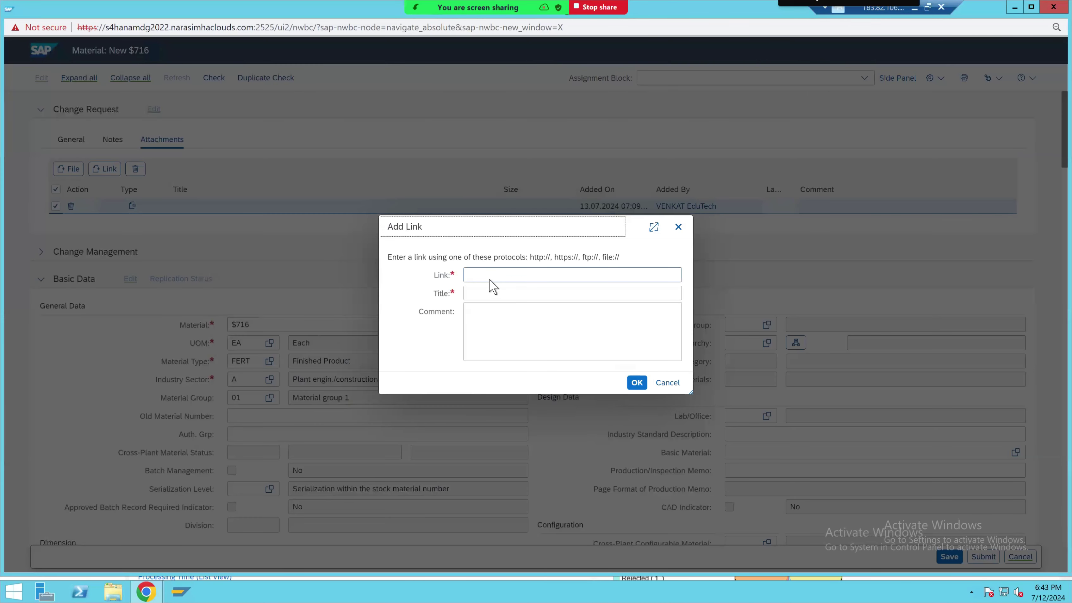
{"action": "left_click", "coordinate": [490, 280]}
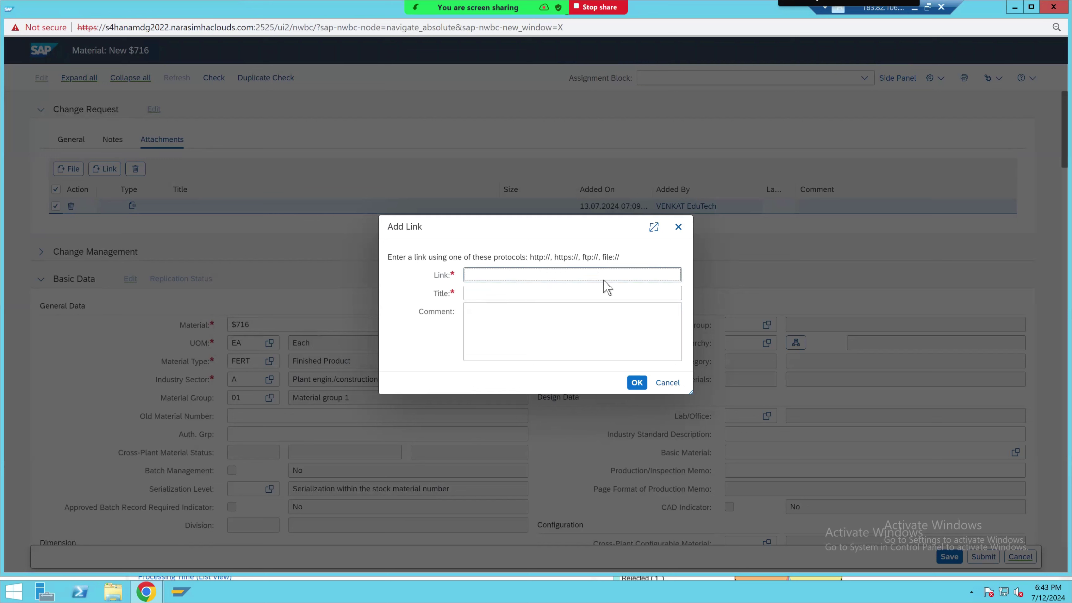
{"action": "left_click", "coordinate": [666, 383]}
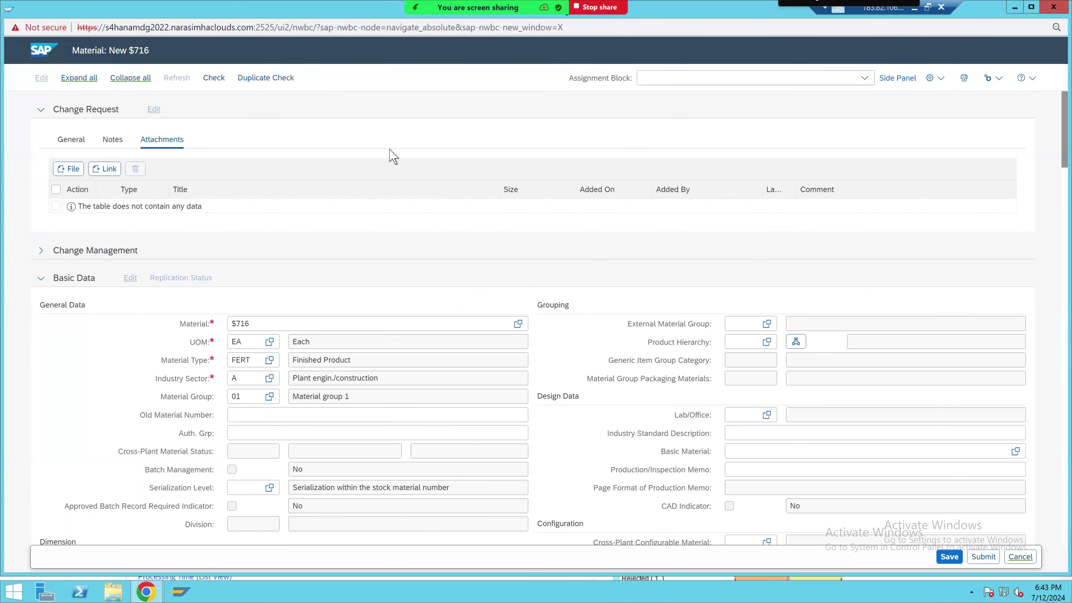
Step: Show change request 1206's empty Notes list, then its General details
{"action": "left_click", "coordinate": [113, 139]}
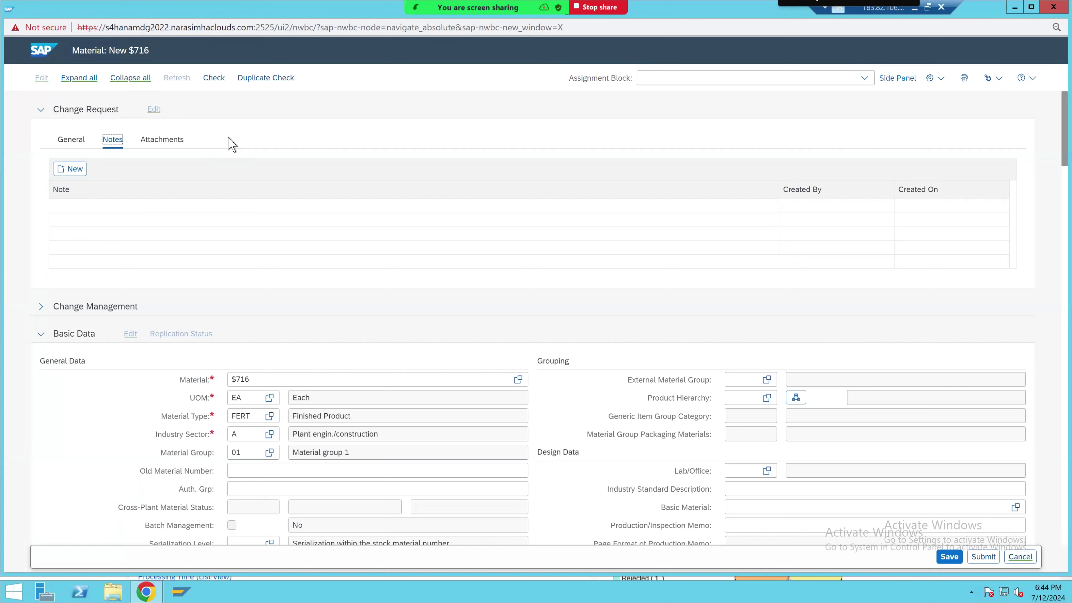
{"action": "left_click", "coordinate": [70, 139]}
Step: Use SE16 to list change request 1206's entry in table USMD120C
{"action": "key", "text": "Right"}
{"action": "key", "text": "alt+Tab"}
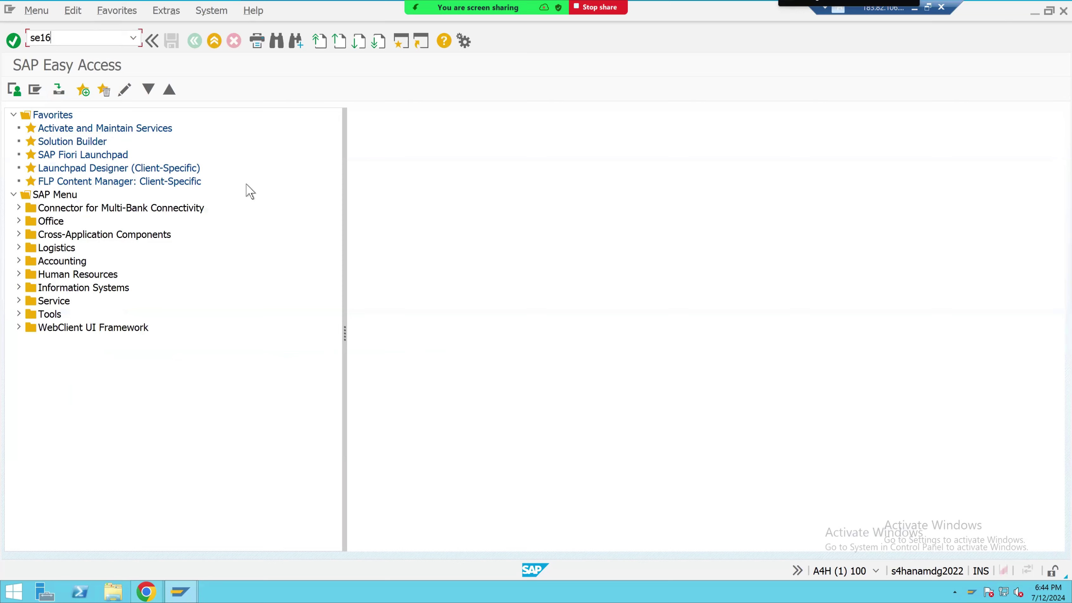
{"action": "key", "text": "Return"}
{"action": "key", "text": "Down"}
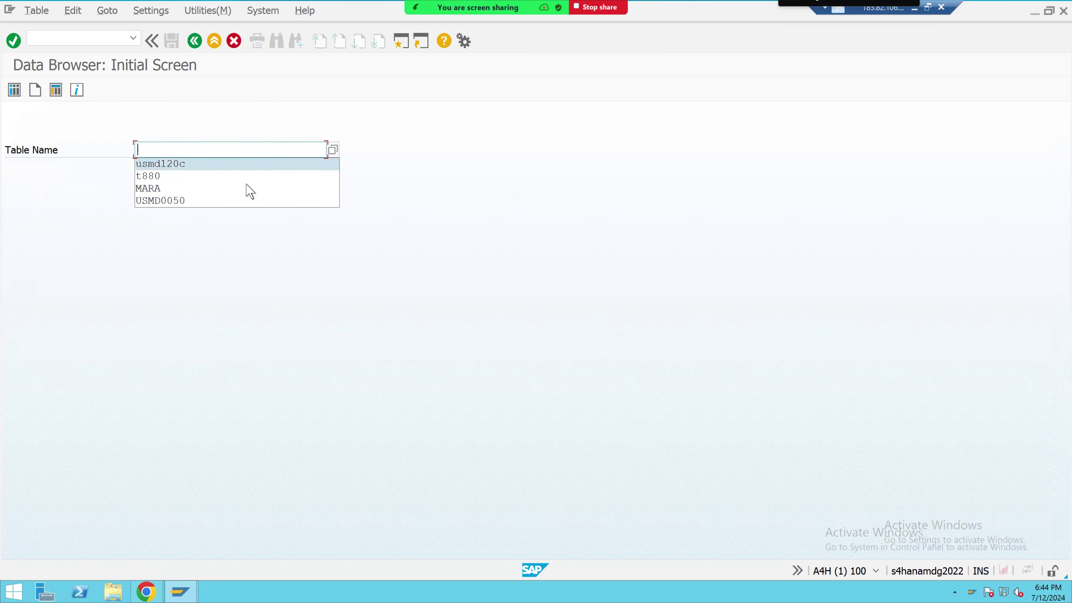
{"action": "key", "text": "Return"}
{"action": "key", "text": "Return"}
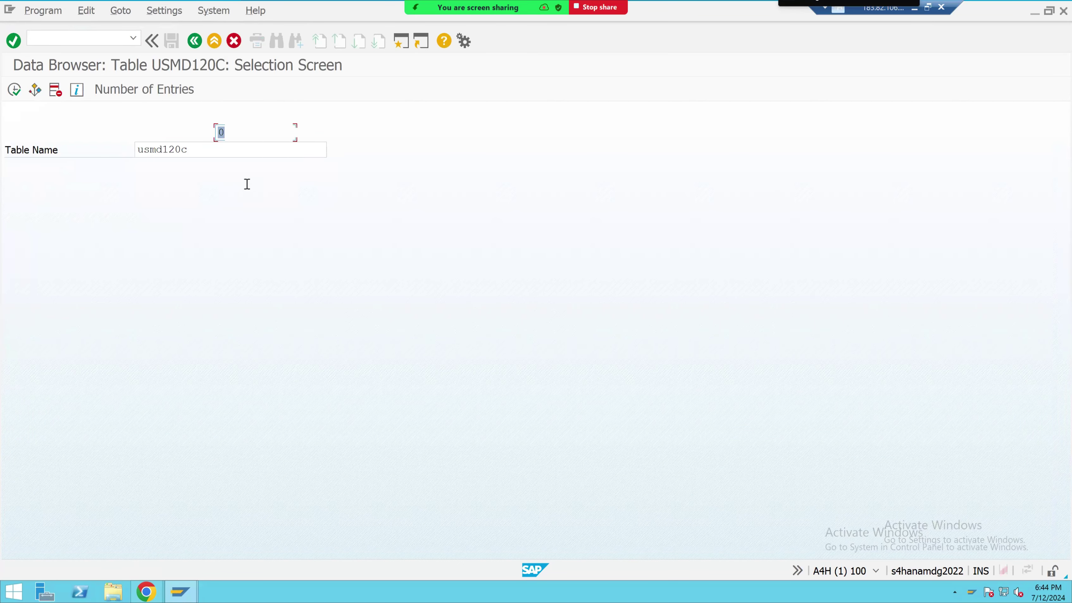
{"action": "type", "text": "1"}
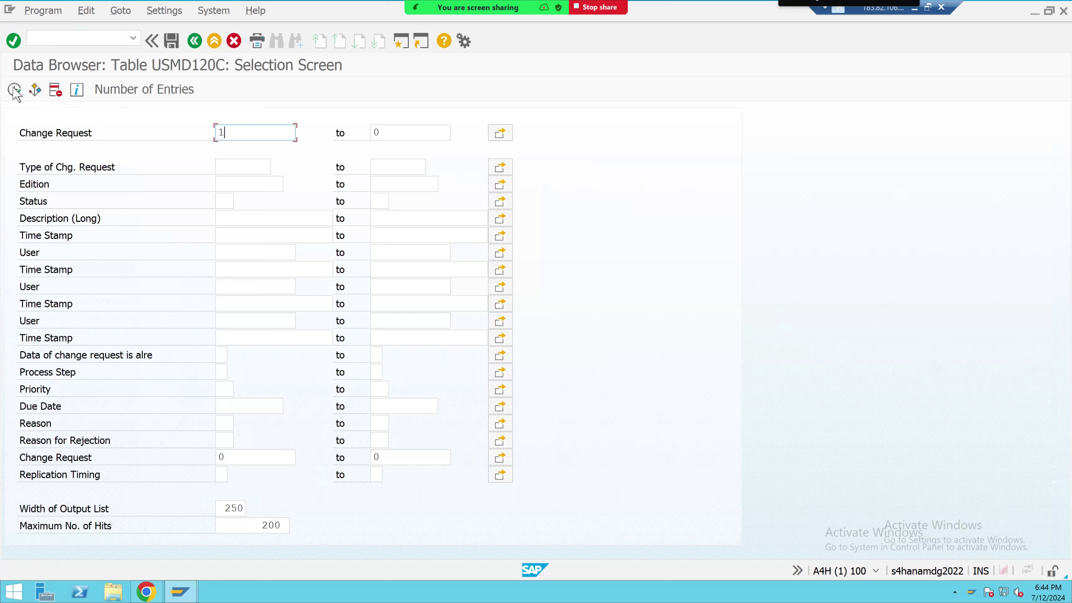
{"action": "type", "text": "206"}
{"action": "key", "text": "F8"}
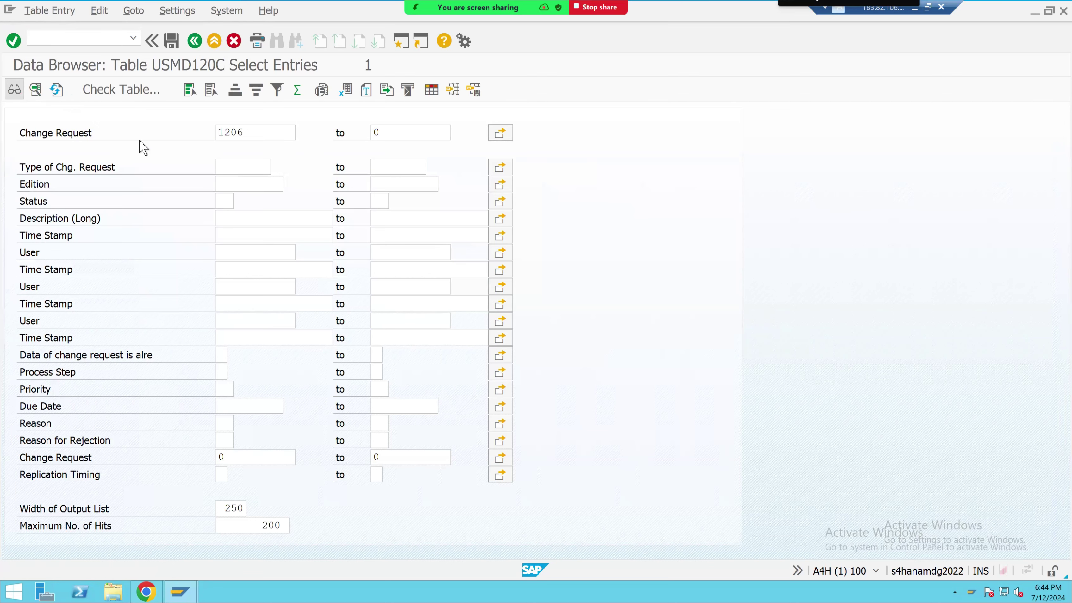
{"action": "left_click", "coordinate": [145, 137]}
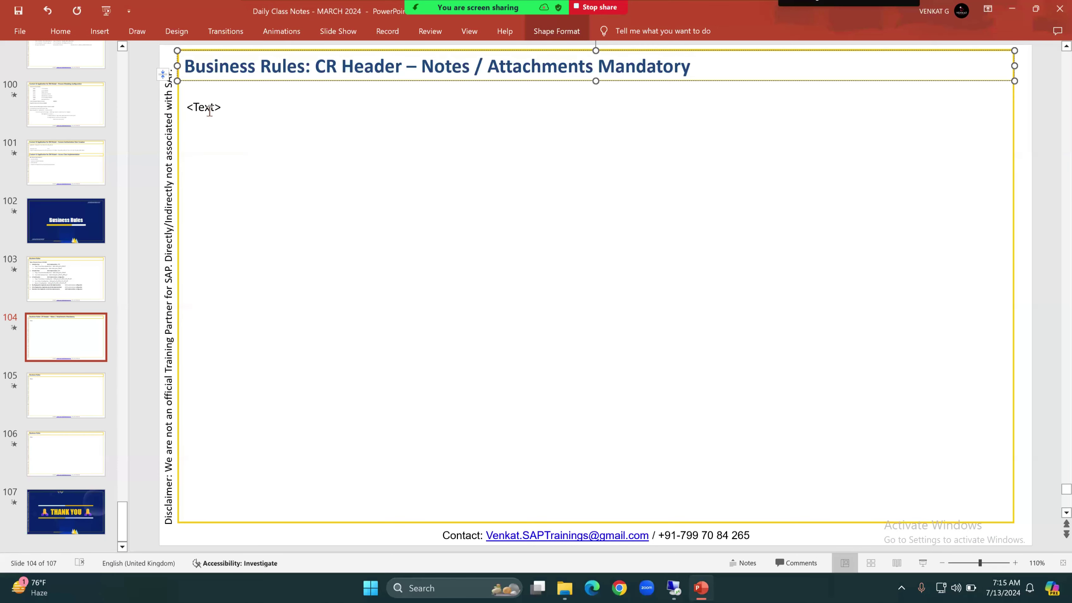
Step: Replace the placeholder with the requirement: ZMAT1M24 material creation needs Notes or Attachments at CR Header Level for Requestor
{"action": "left_click", "coordinate": [210, 108]}
{"action": "key", "text": "ctrl+a"}
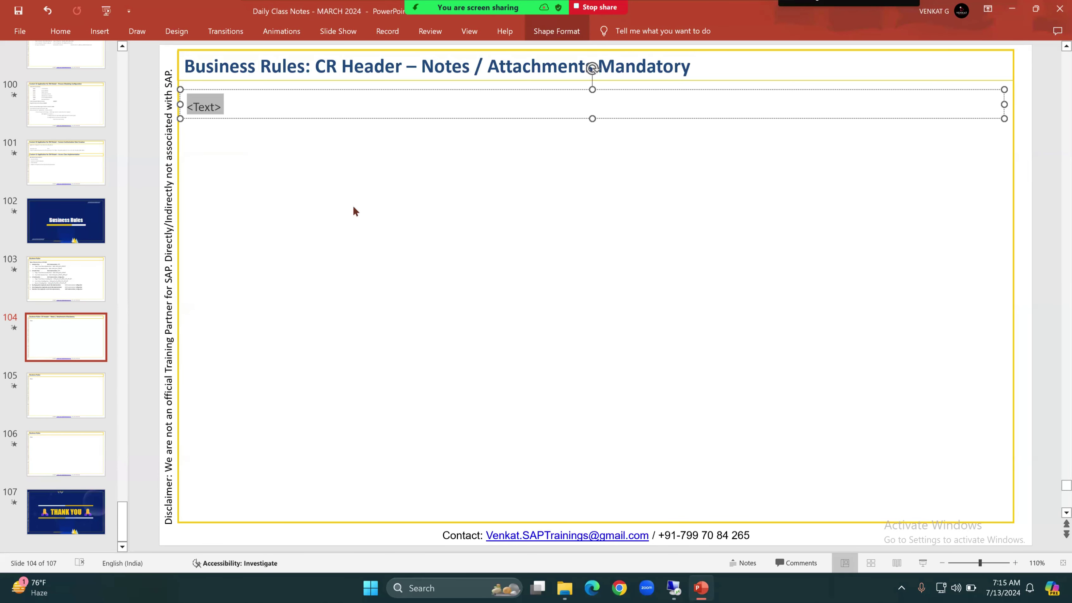
{"action": "type", "text": "Requirement: "}
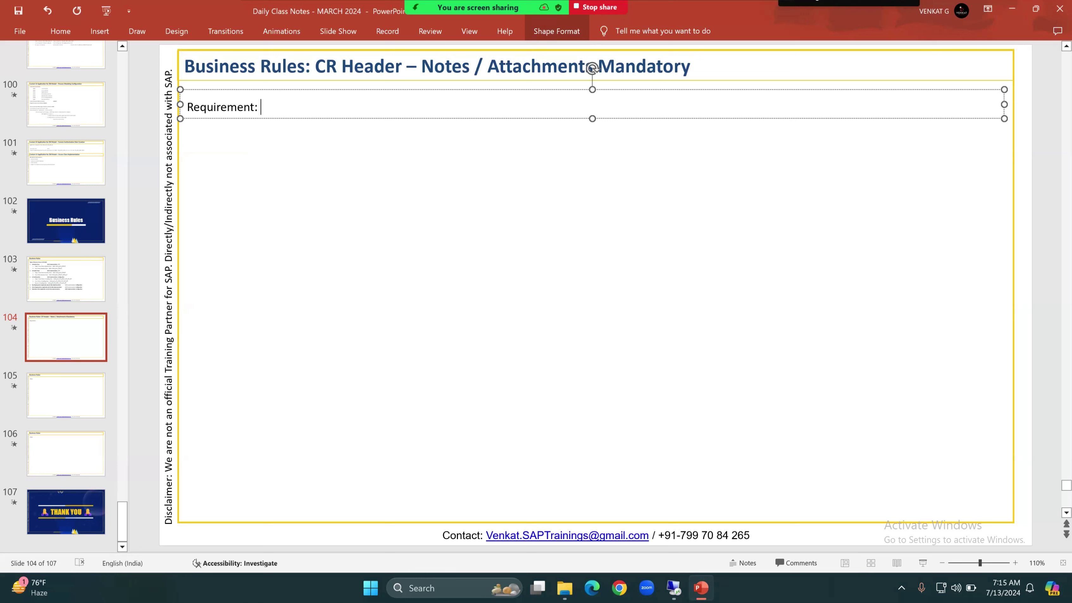
{"action": "type", "text": "While creating a m"}
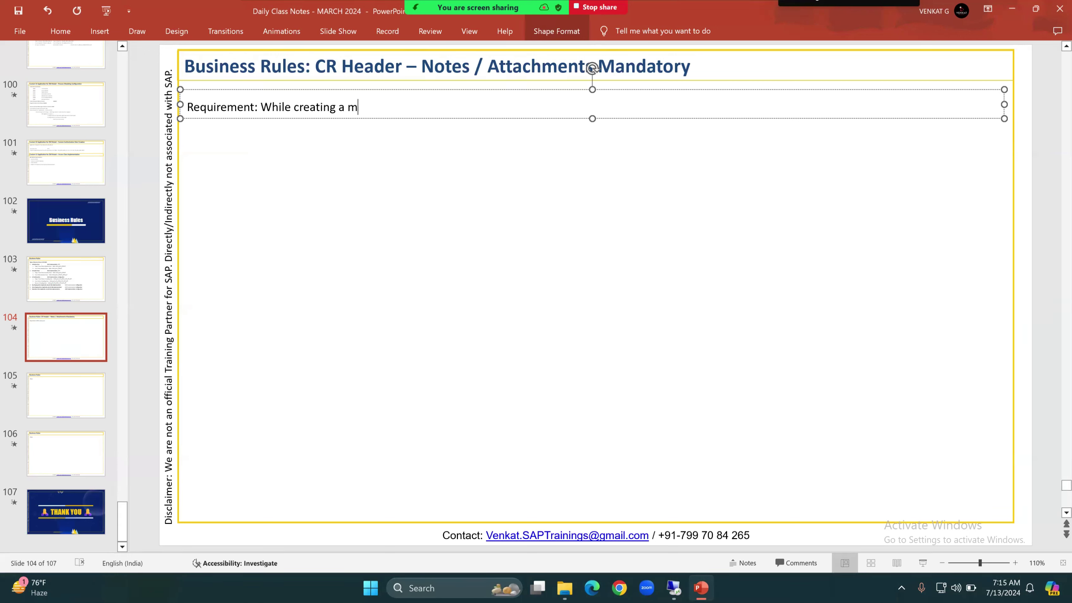
{"action": "key", "text": "BackSpace"}
{"action": "type", "text": "Material using CR T"}
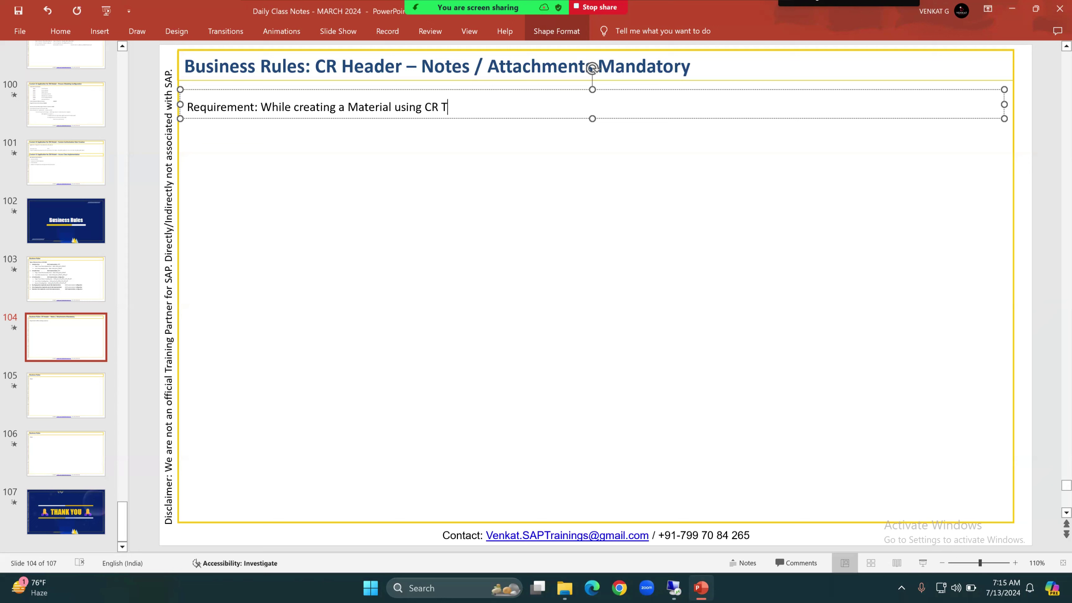
{"action": "type", "text": "ype ZMAT1M24, ei"}
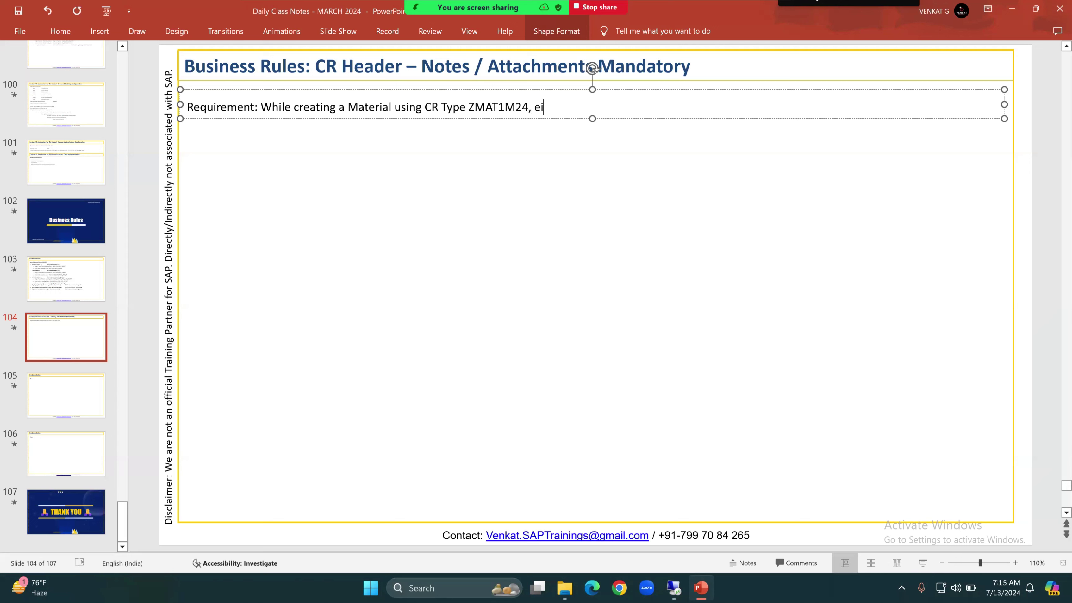
{"action": "type", "text": "ther Notes or Attachm"}
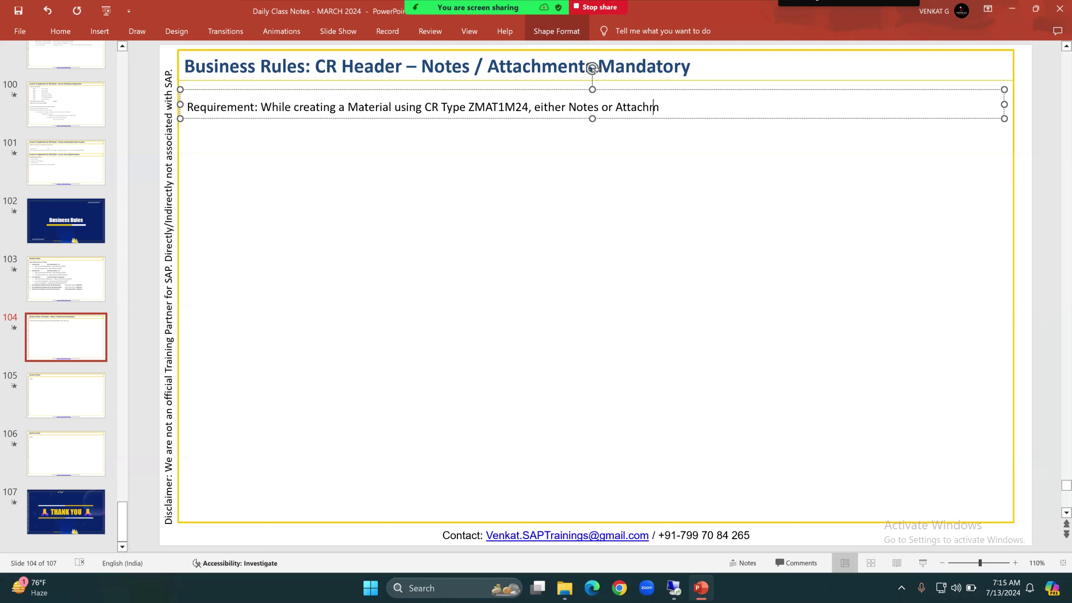
{"action": "type", "text": "ents is mandatory at CR Headr"}
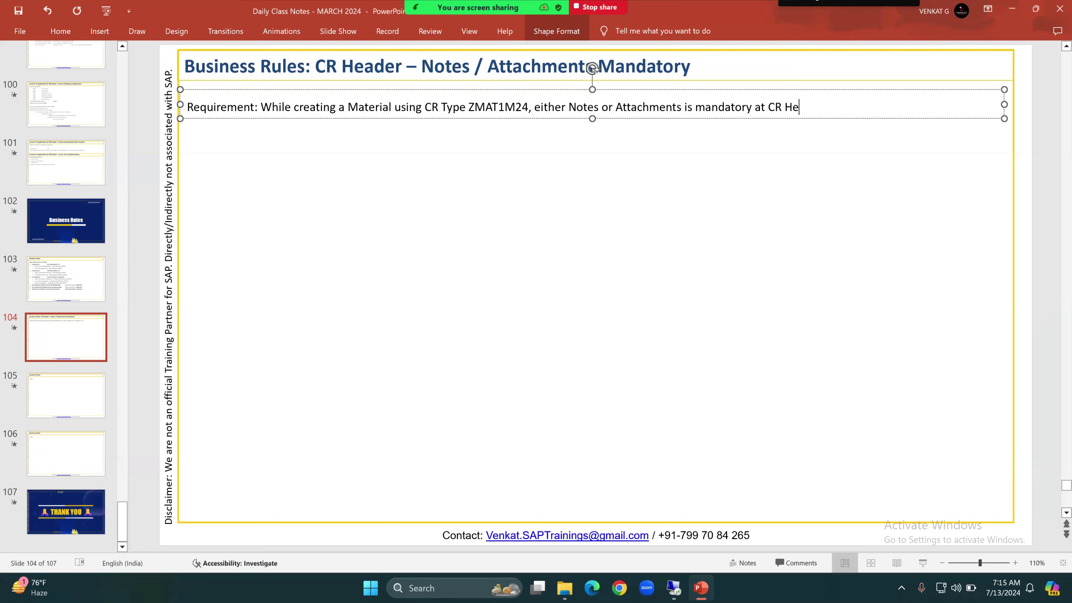
{"action": "key", "text": "BackSpace"}
{"action": "type", "text": "er Level for Requestor."}
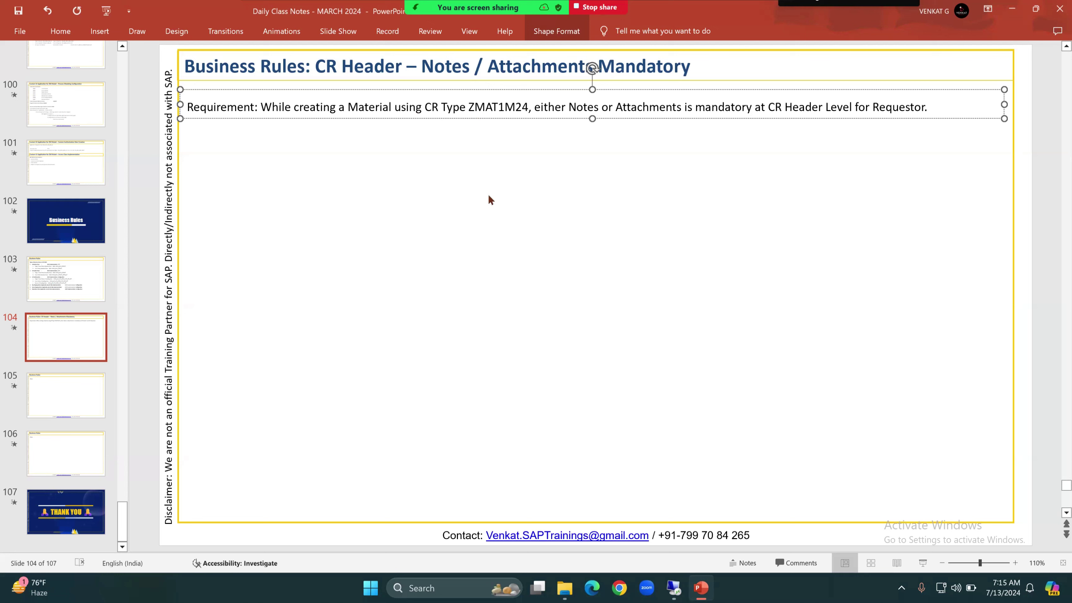
{"action": "key", "text": "Return"}
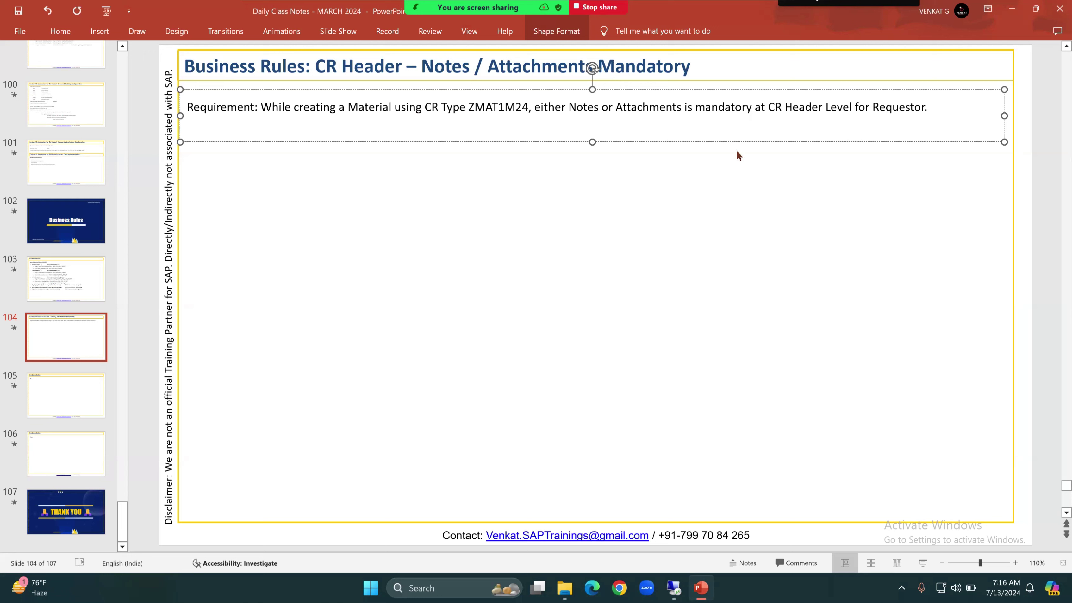
Step: Add tab-aligned lines 'Change Request Type : ZMAT1M24' and 'Step Number : 00'
{"action": "type", "text": "Change Request Type"}
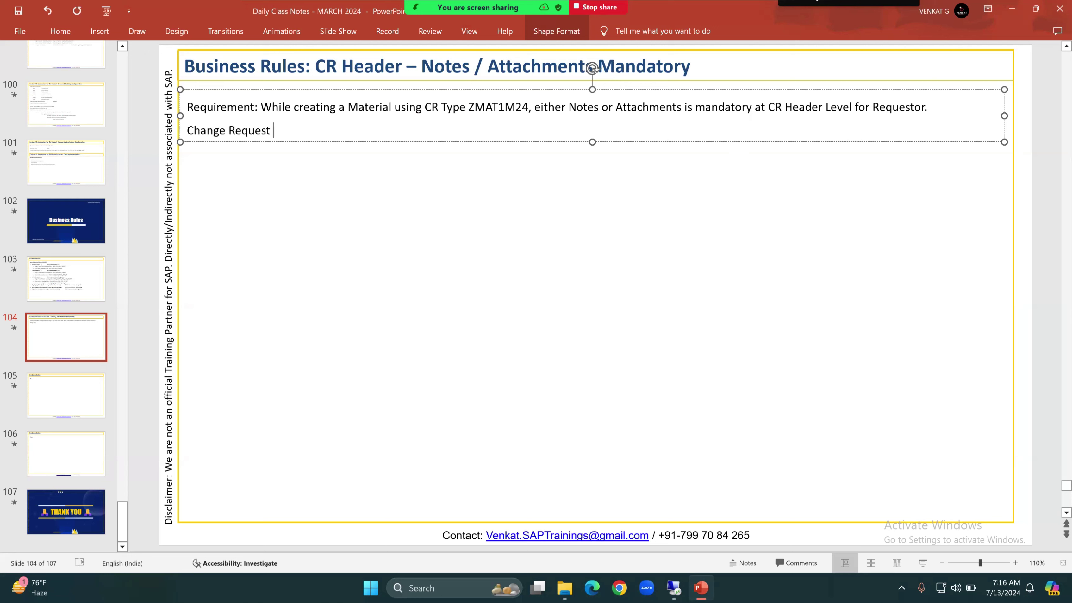
{"action": "key", "text": "Tab"}
{"action": "type", "text": ":"}
{"action": "key", "text": "Tab"}
{"action": "type", "text": "ZMAT1"}
{"action": "type", "text": "M24 "}
{"action": "type", "text": "Step Number\t"}
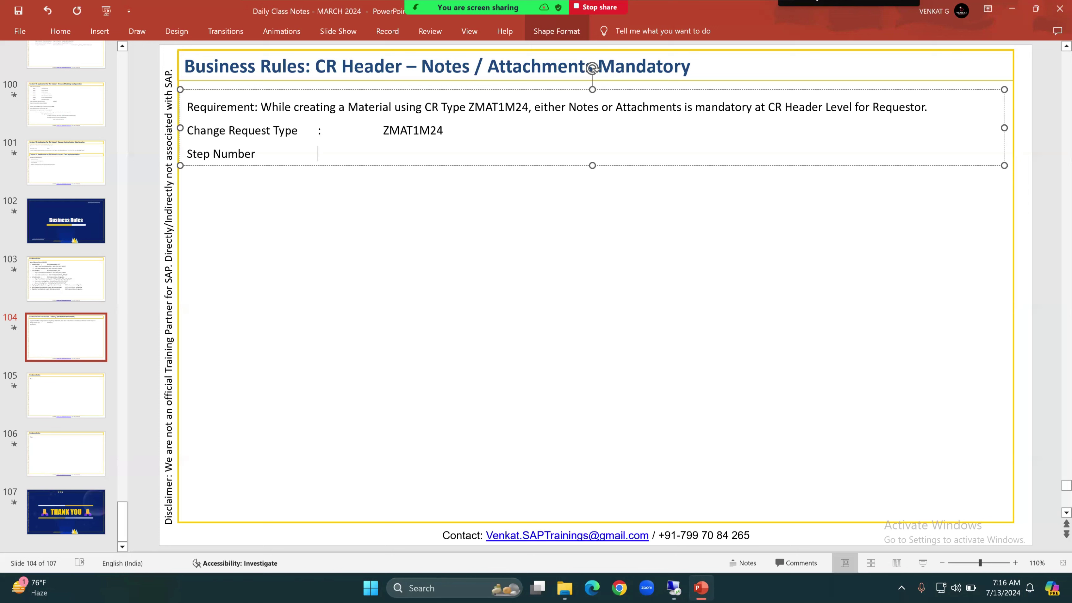
{"action": "type", "text": ":"}
{"action": "key", "text": "Tab"}
{"action": "type", "text": "00"}
{"action": "key", "text": "Return"}
Step: Add 'Data Model : MM' and the error message 'Change Request Header: Either Notes or Attachments is mandatory'
{"action": "type", "text": "Data "}
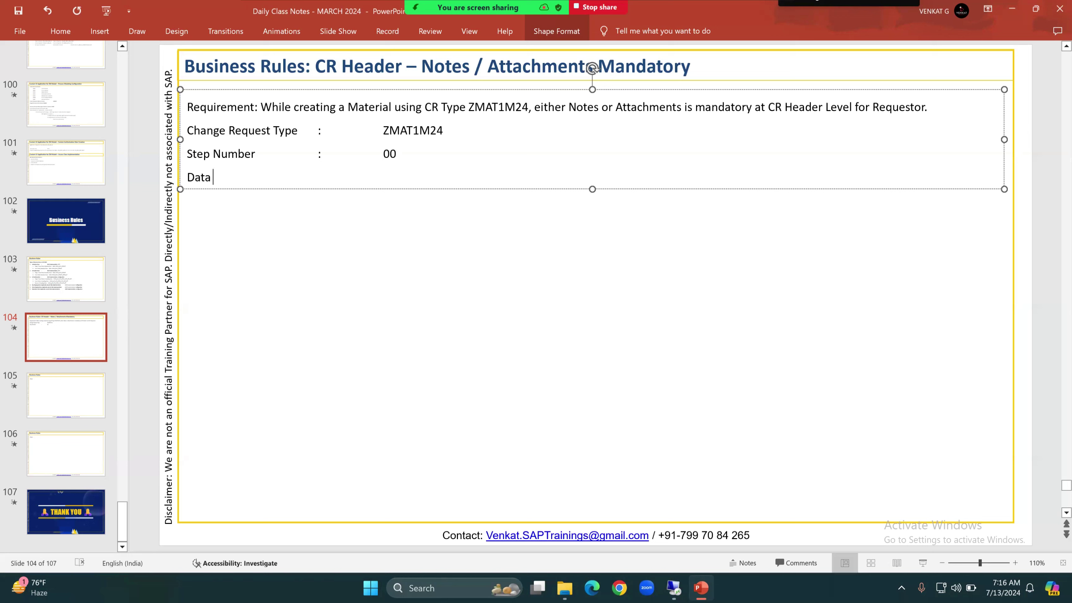
{"action": "type", "text": "Model :"}
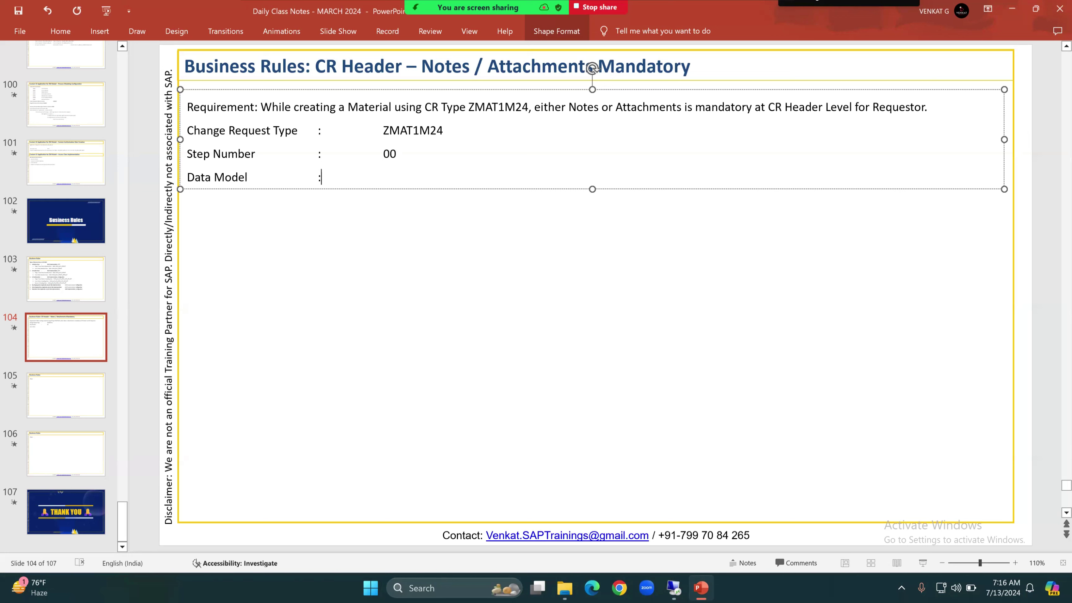
{"action": "key", "text": "Tab"}
{"action": "type", "text": "MM"}
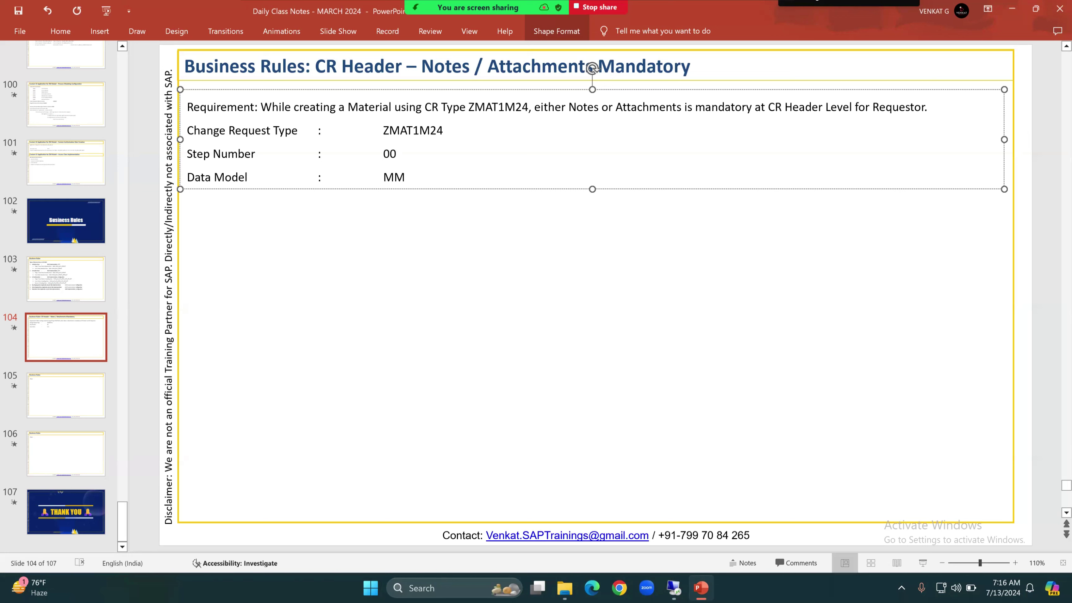
{"action": "key", "text": "Return"}
{"action": "type", "text": "Error Message"}
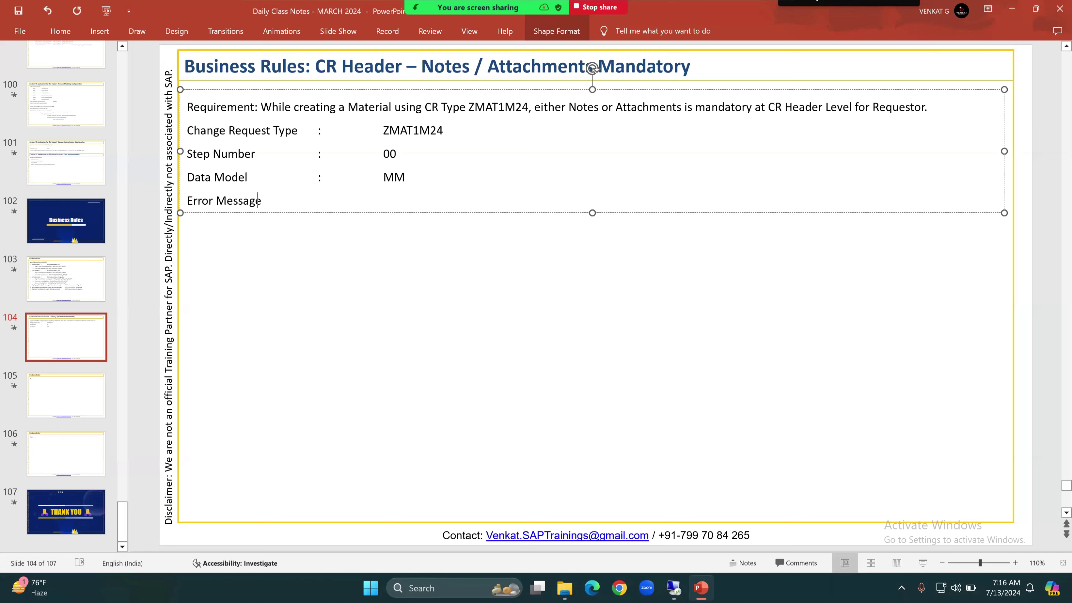
{"action": "key", "text": "Tab"}
{"action": "type", "text": ":"}
{"action": "key", "text": "Tab"}
{"action": "type", "text": "CR H"}
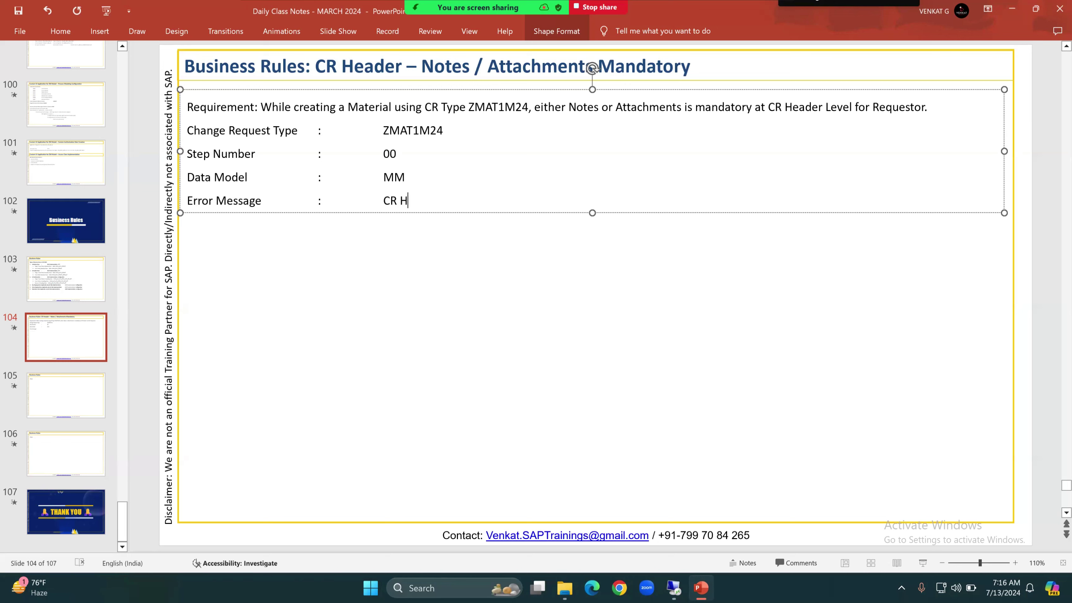
{"action": "type", "text": "eader"}
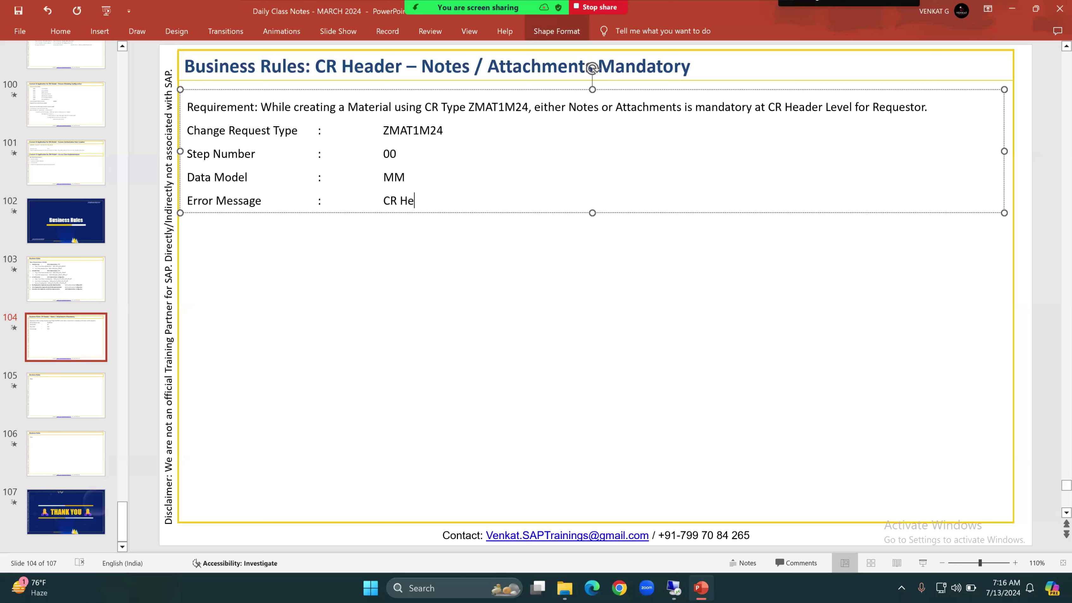
{"action": "key", "text": "BackSpace"}
{"action": "key", "text": "BackSpace"}
{"action": "key", "text": "BackSpace"}
{"action": "key", "text": "BackSpace"}
{"action": "key", "text": "BackSpace"}
{"action": "key", "text": "BackSpace"}
{"action": "key", "text": "BackSpace"}
{"action": "key", "text": "BackSpace"}
{"action": "type", "text": "hange R"}
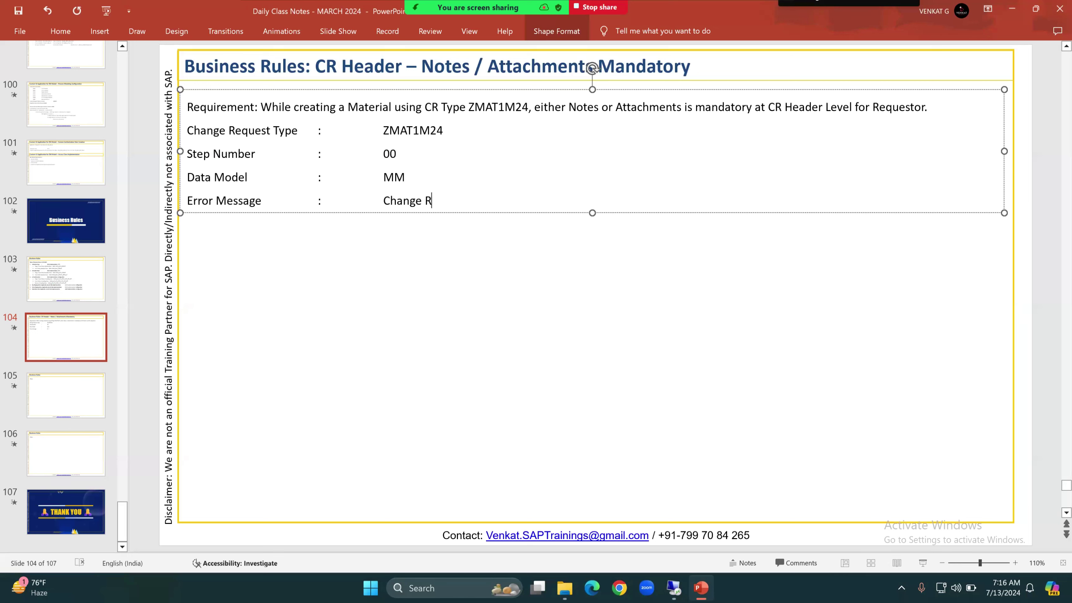
{"action": "type", "text": "equest Header: Either Note"}
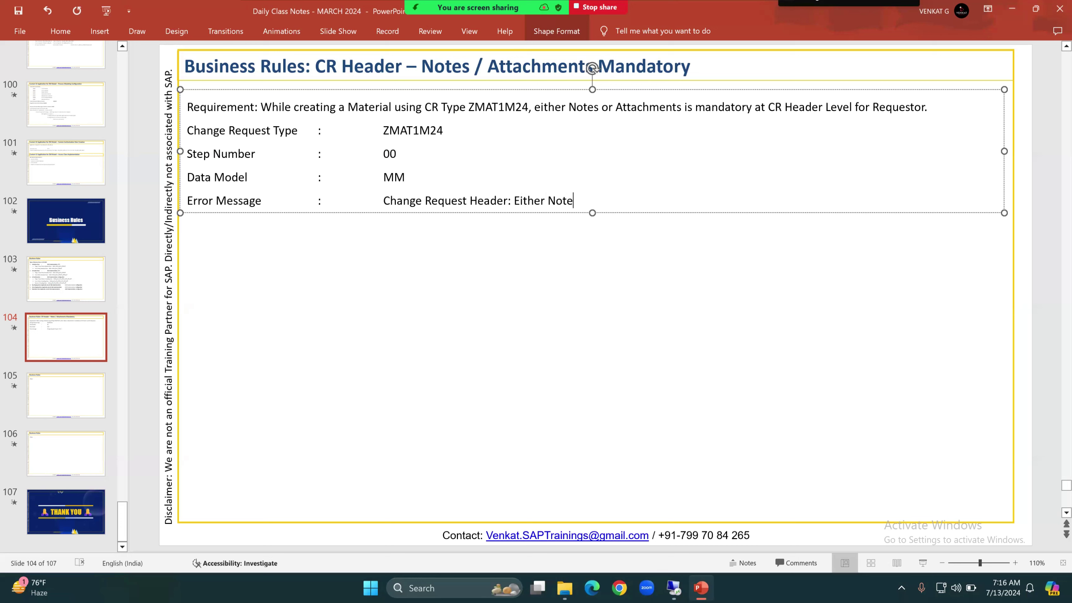
{"action": "type", "text": "s or Attachments is "}
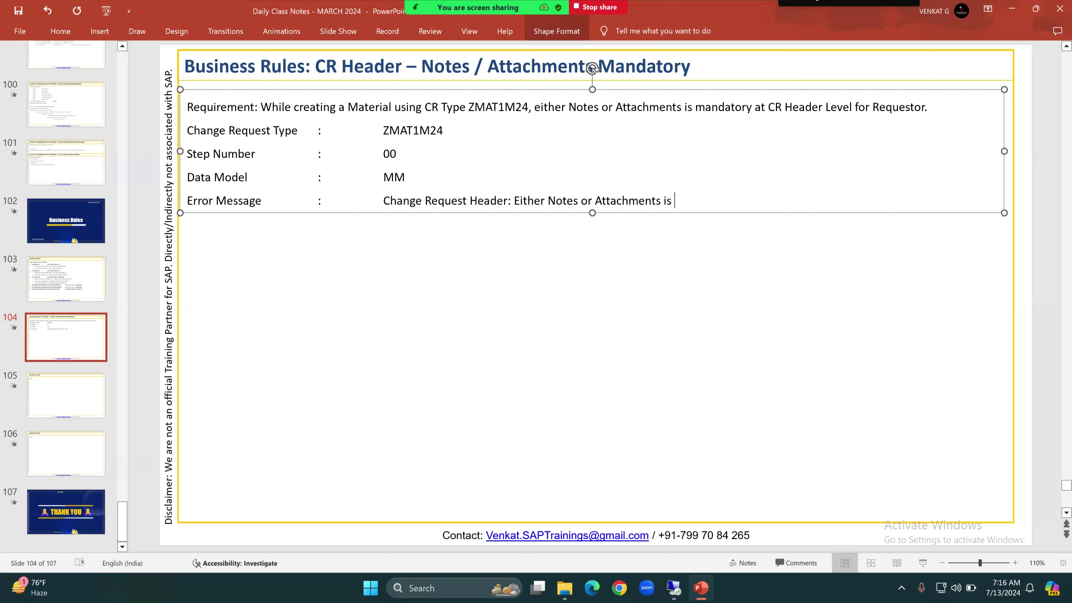
{"action": "type", "text": "mandatory"}
{"action": "key", "text": "Return"}
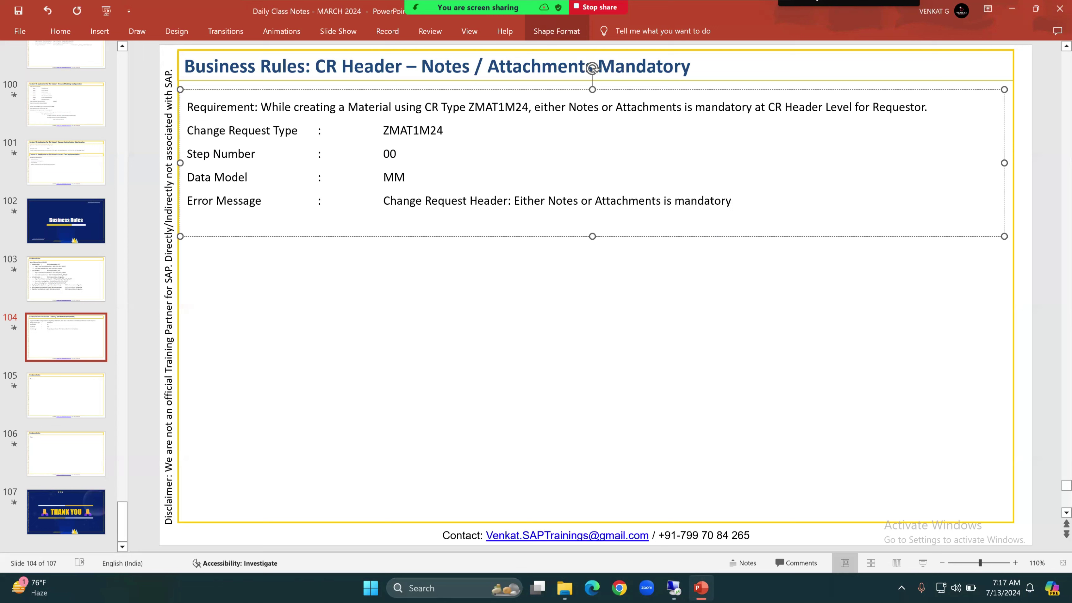
Step: Add the final line 'Type of Business Rule : Validation' and select the text box
{"action": "type", "text": "Type of Business Rule"}
{"action": "key", "text": "Tab"}
{"action": "type", "text": ":"}
{"action": "key", "text": "Tab"}
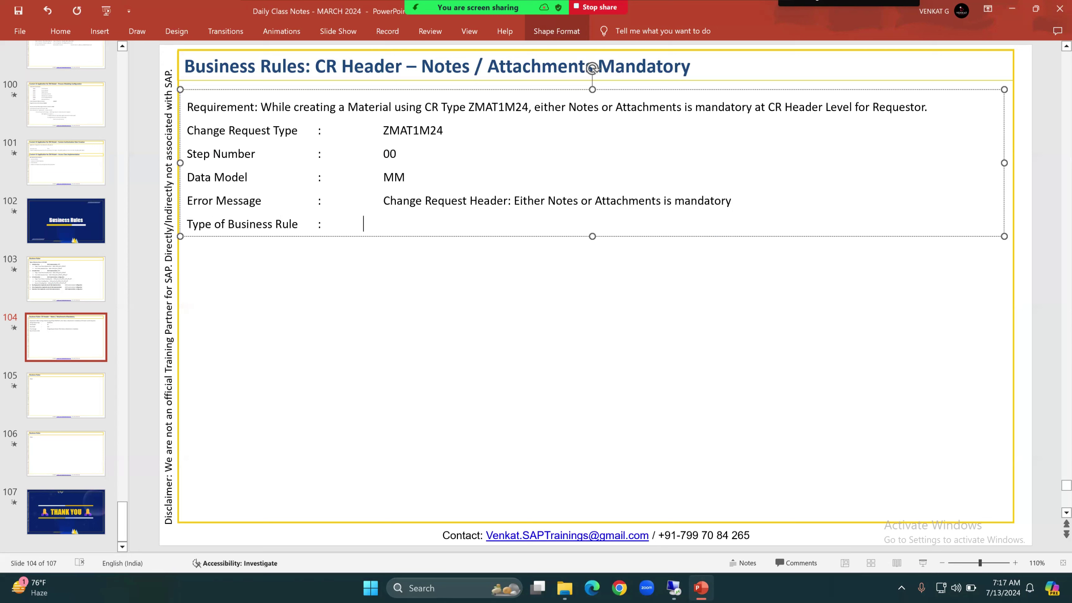
{"action": "type", "text": "Validation"}
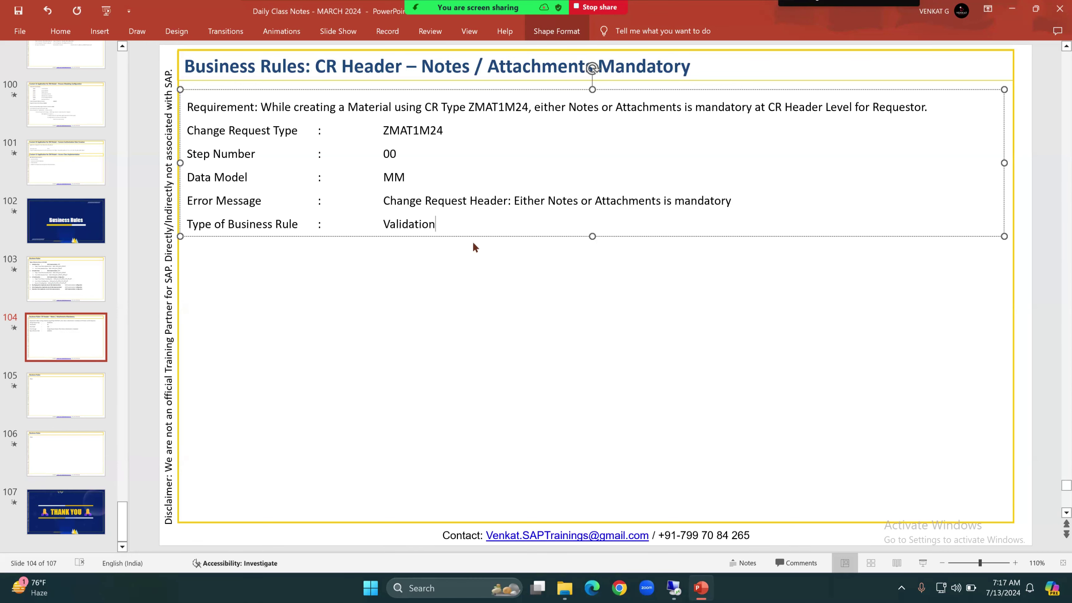
{"action": "left_click", "coordinate": [480, 237]}
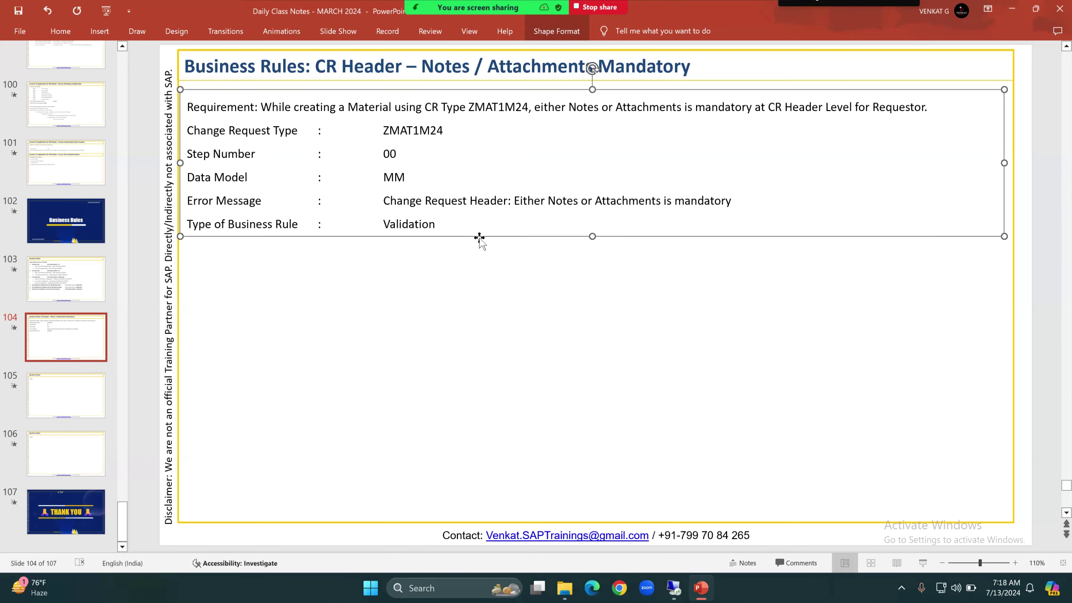